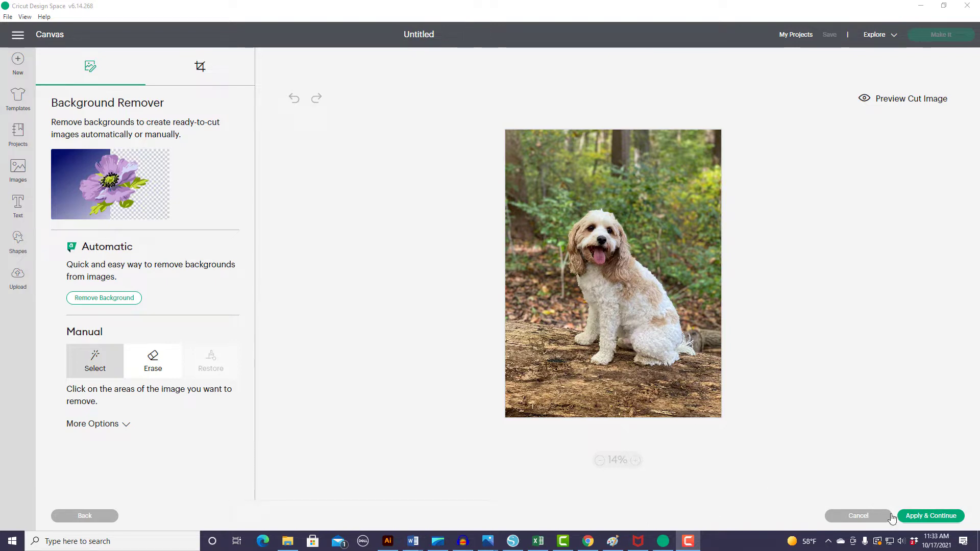
- Discard the earlier background removal and load the Zeke dog photo as a new image upload
left_click(857, 516)
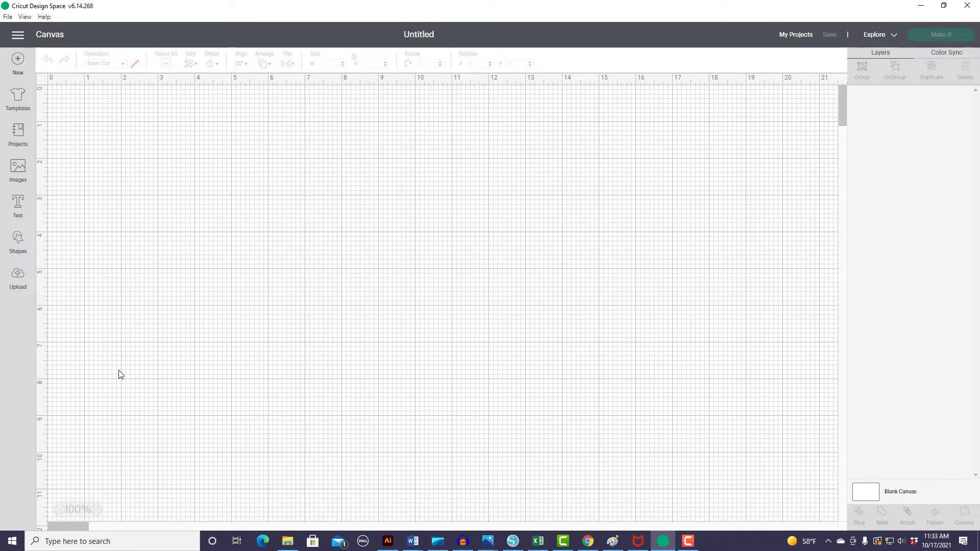
left_click(18, 277)
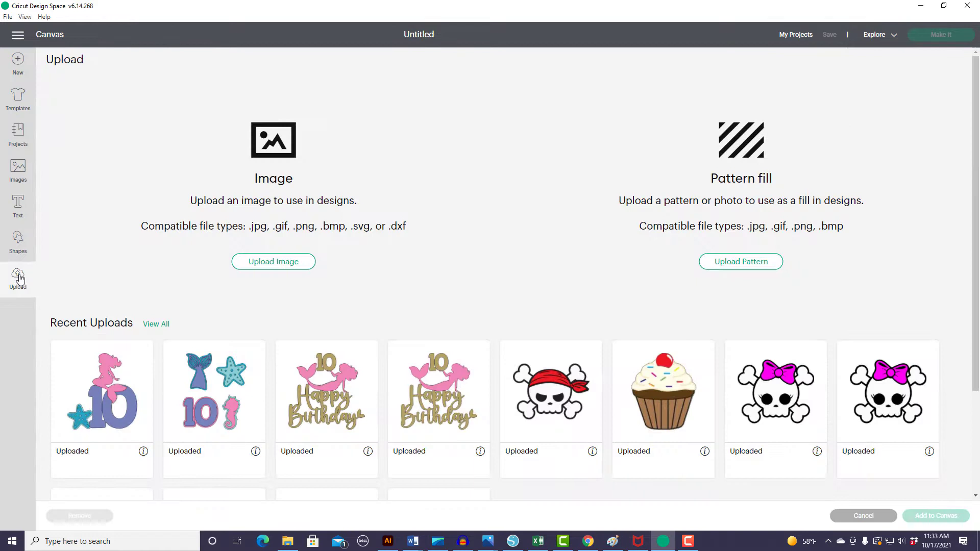
left_click(297, 264)
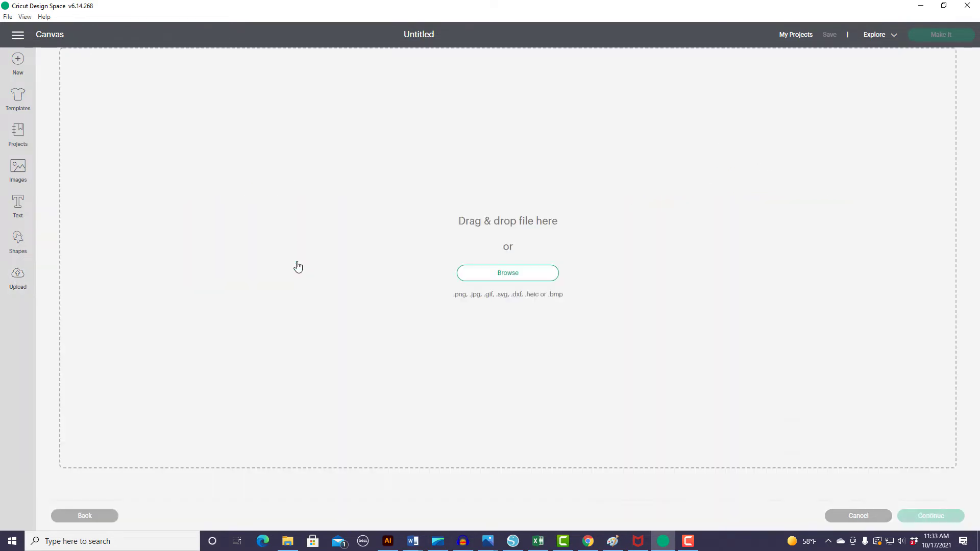
left_click(514, 276)
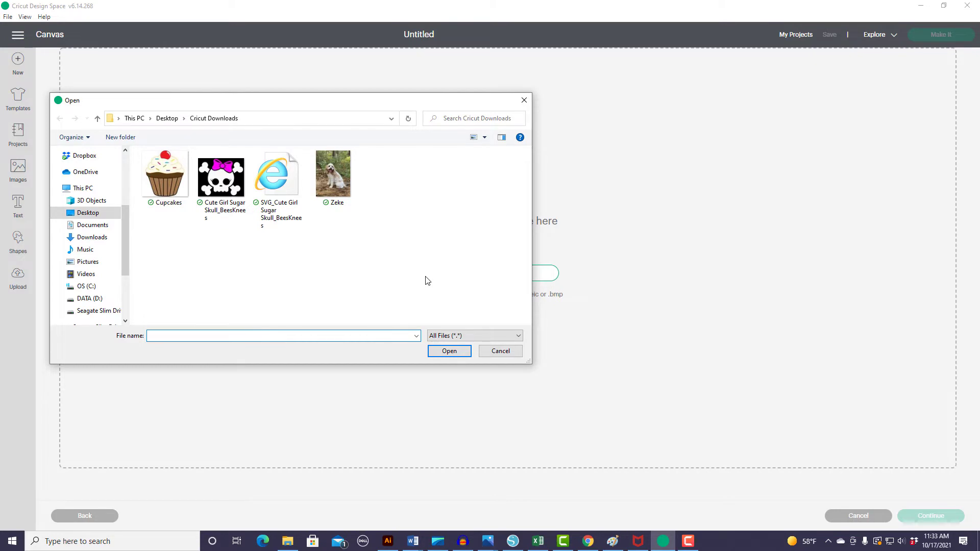
double_click(336, 164)
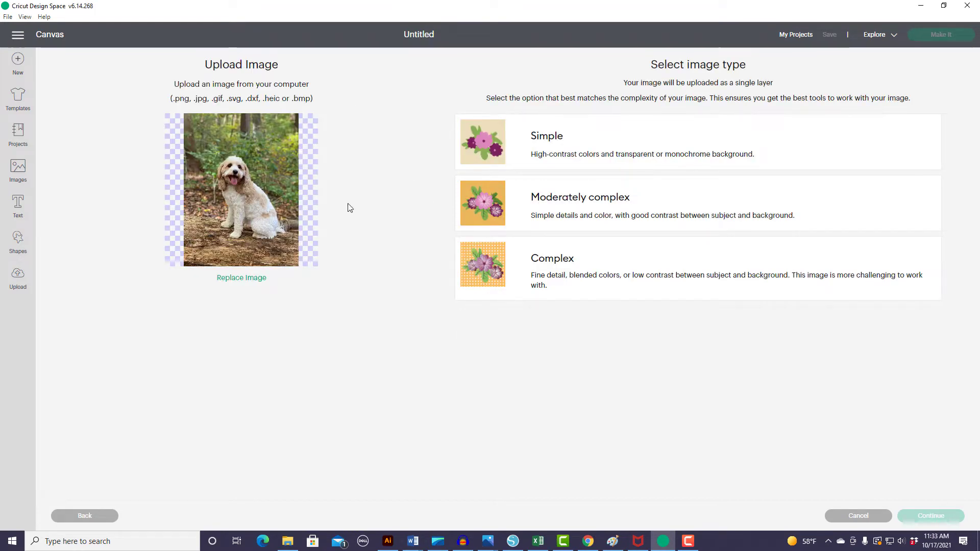
- Choose Complex as the image type and continue to the Background Remover
left_click(574, 266)
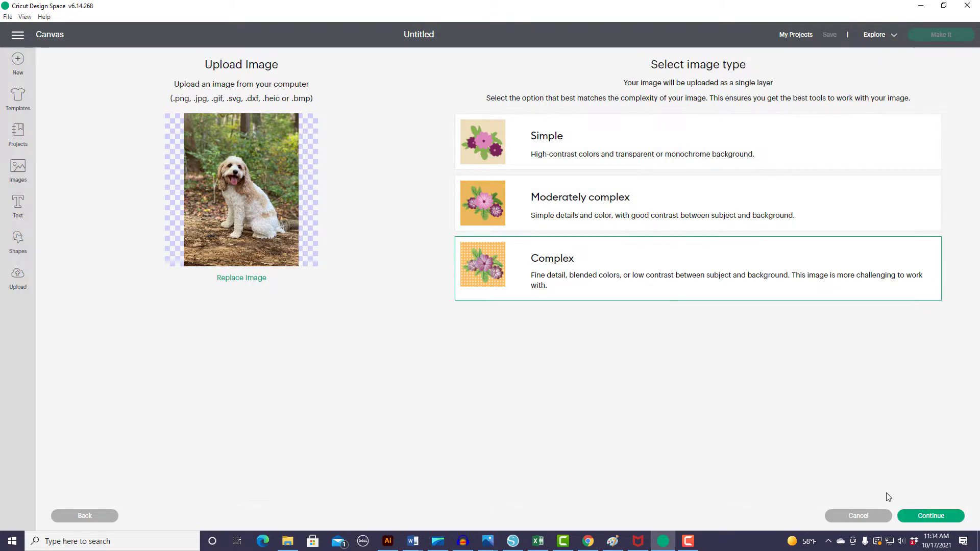
left_click(925, 521)
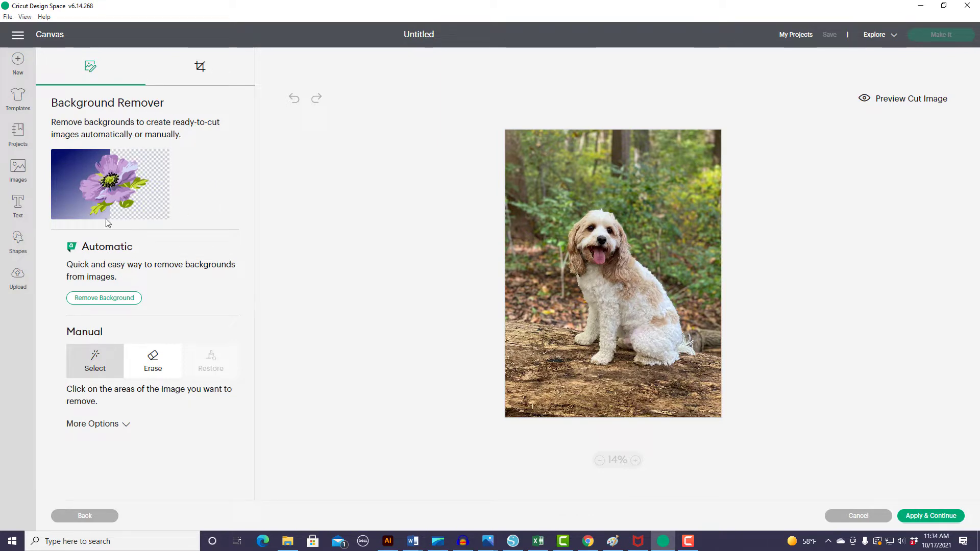
- Run automatic Remove Background to strip the forest from the Zeke photo
left_click(124, 299)
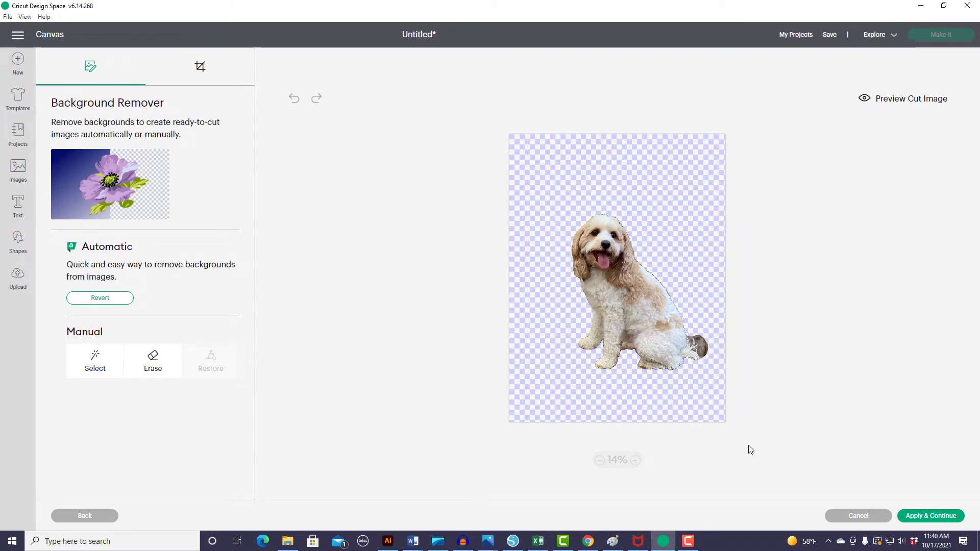
- Zoom to the dog's tail and manually erase the brown patch beside it at eraser size 20
left_click(635, 460)
scroll(658, 337, "down", 5)
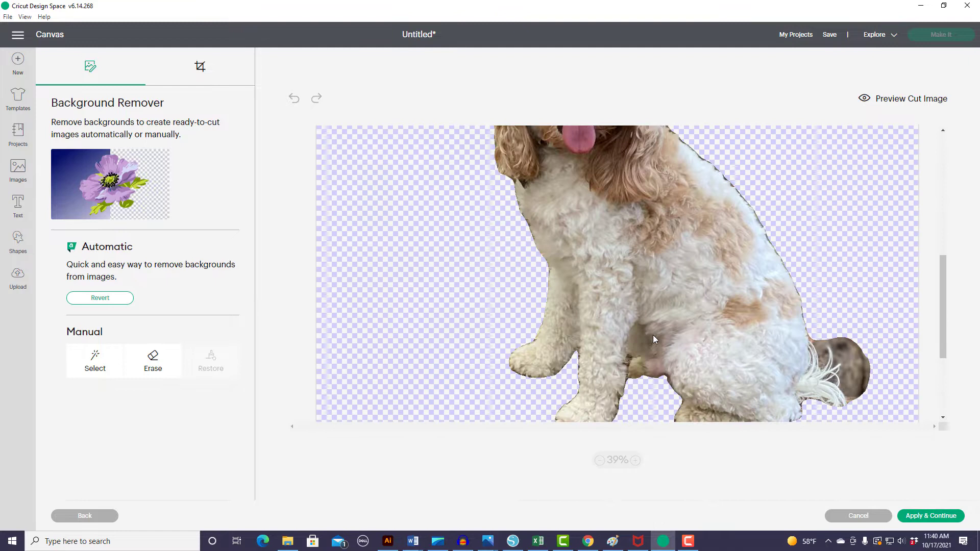
scroll(654, 334, "down", 3)
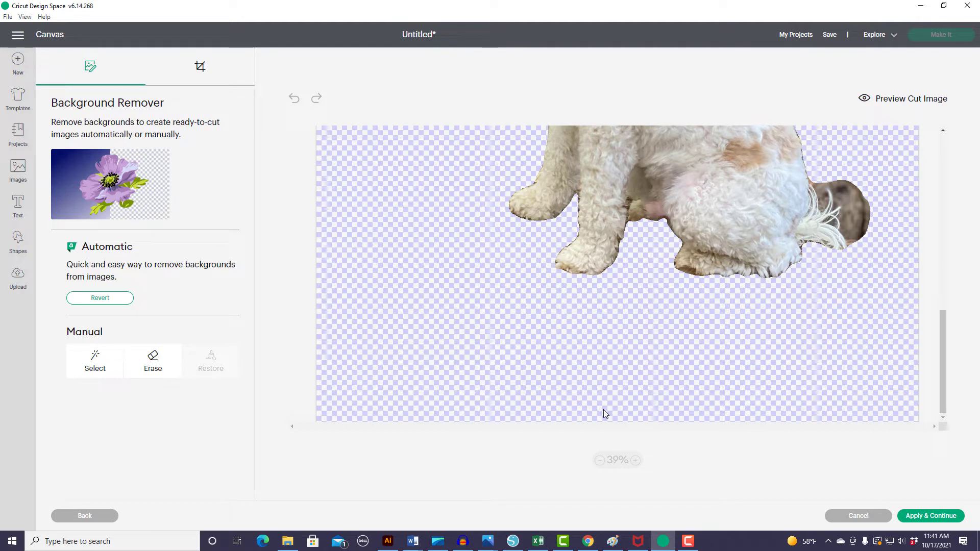
left_click(153, 363)
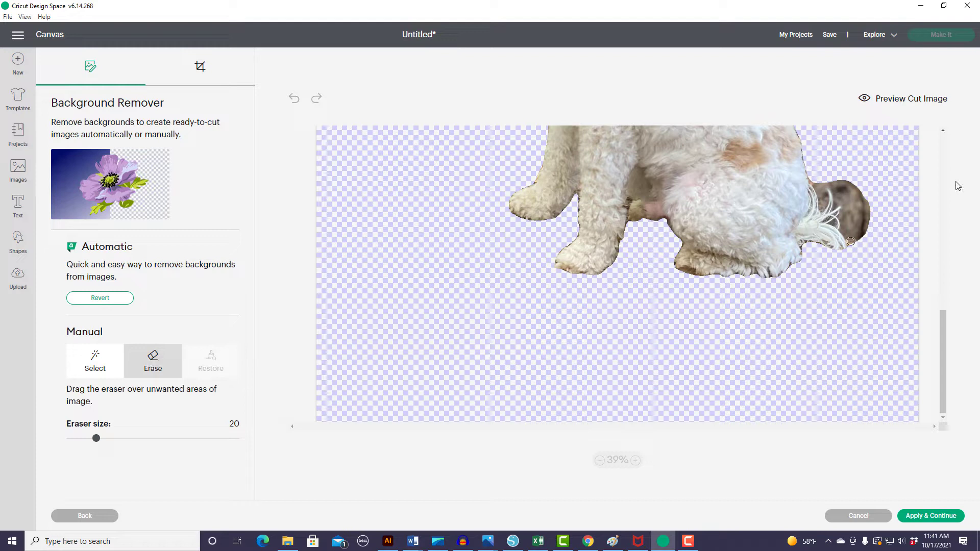
mouse_move(847, 175)
left_mouse_down()
mouse_move(881, 233)
mouse_move(866, 181)
mouse_move(841, 168)
mouse_move(881, 251)
mouse_move(882, 213)
mouse_move(854, 179)
mouse_move(867, 205)
mouse_move(865, 234)
mouse_move(833, 184)
mouse_move(858, 219)
mouse_move(857, 251)
mouse_move(850, 207)
mouse_move(853, 239)
mouse_move(856, 224)
mouse_move(835, 208)
mouse_move(830, 178)
mouse_move(854, 223)
mouse_move(832, 216)
mouse_move(832, 190)
left_mouse_up()
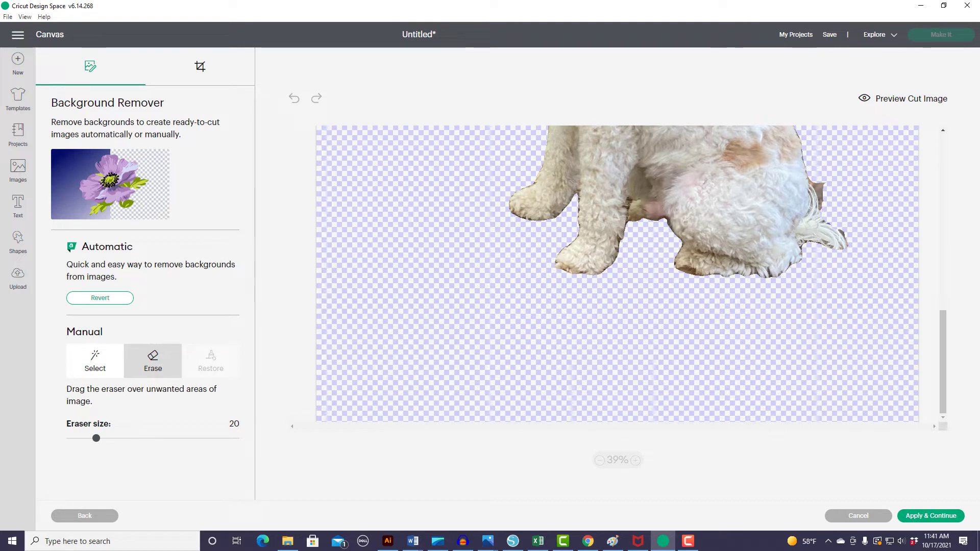
- Restore fur along the tail's right edge and erase the remaining brown patch beside it
left_click(217, 363)
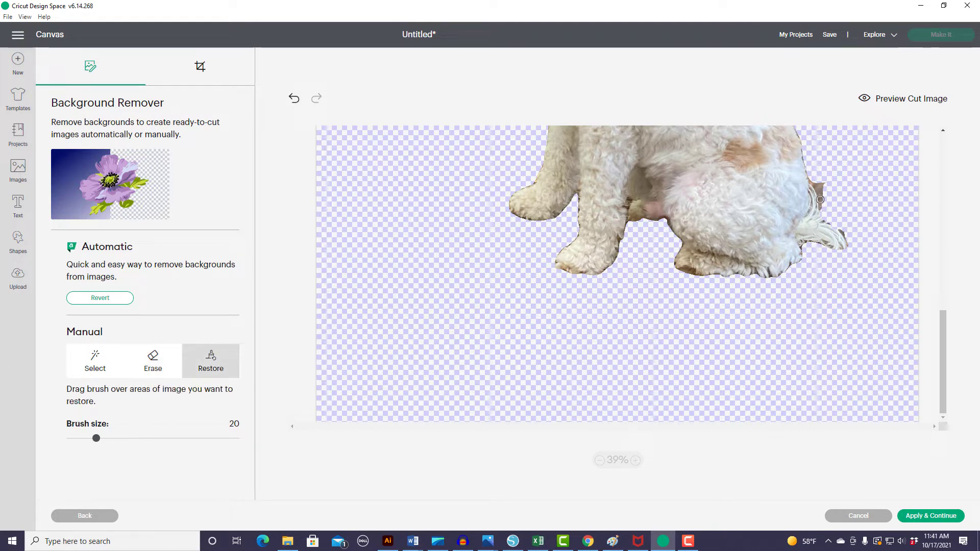
mouse_move(822, 198)
left_mouse_down()
mouse_move(842, 213)
mouse_move(824, 224)
mouse_move(830, 205)
mouse_move(839, 216)
mouse_move(831, 220)
mouse_move(842, 209)
mouse_move(832, 217)
mouse_move(835, 197)
mouse_move(823, 207)
mouse_move(830, 186)
mouse_move(840, 213)
mouse_move(825, 224)
mouse_move(845, 232)
mouse_move(825, 187)
left_mouse_up()
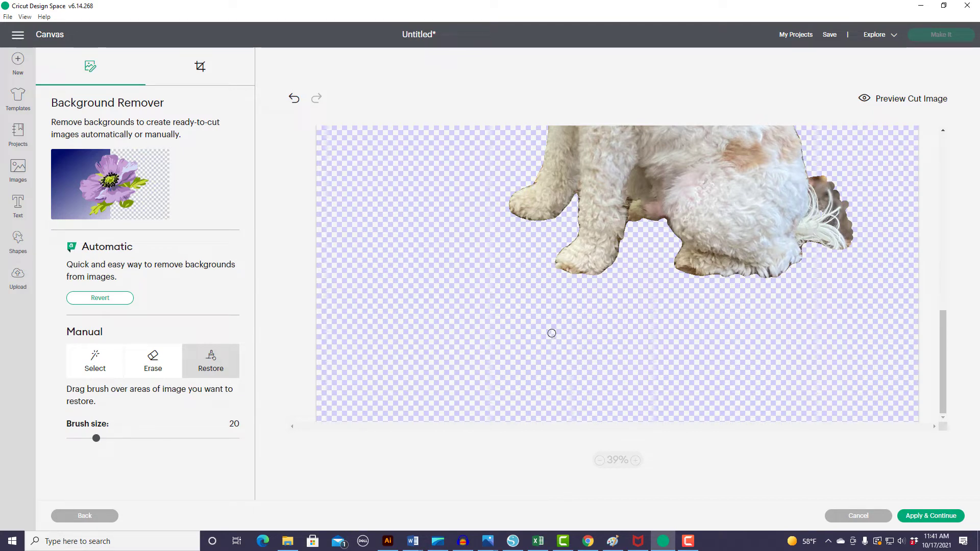
left_click(156, 371)
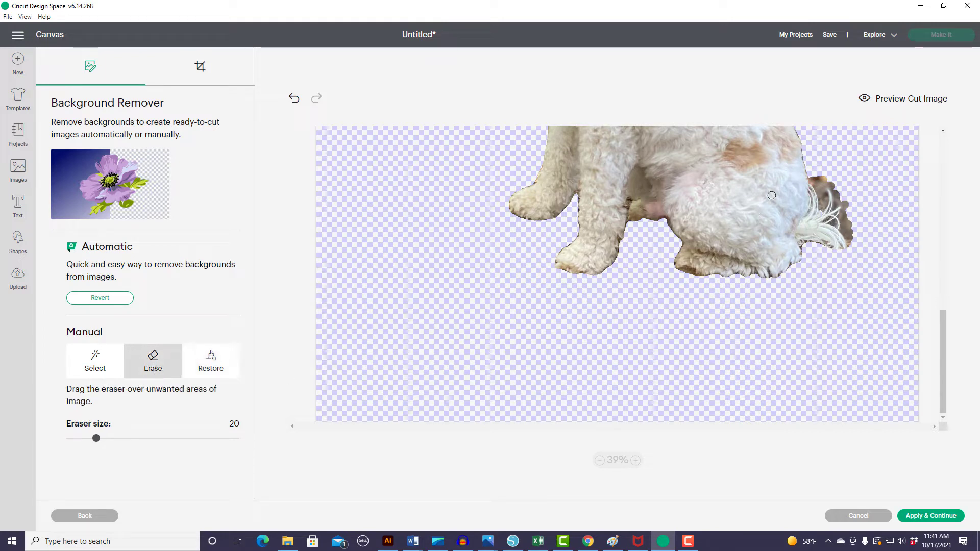
mouse_move(772, 196)
left_mouse_down()
mouse_move(810, 175)
mouse_move(802, 176)
mouse_move(832, 214)
left_mouse_up()
left_click(294, 98)
left_click(294, 98)
mouse_move(835, 162)
left_mouse_down()
mouse_move(822, 197)
mouse_move(839, 199)
mouse_move(850, 231)
mouse_move(839, 204)
left_mouse_up()
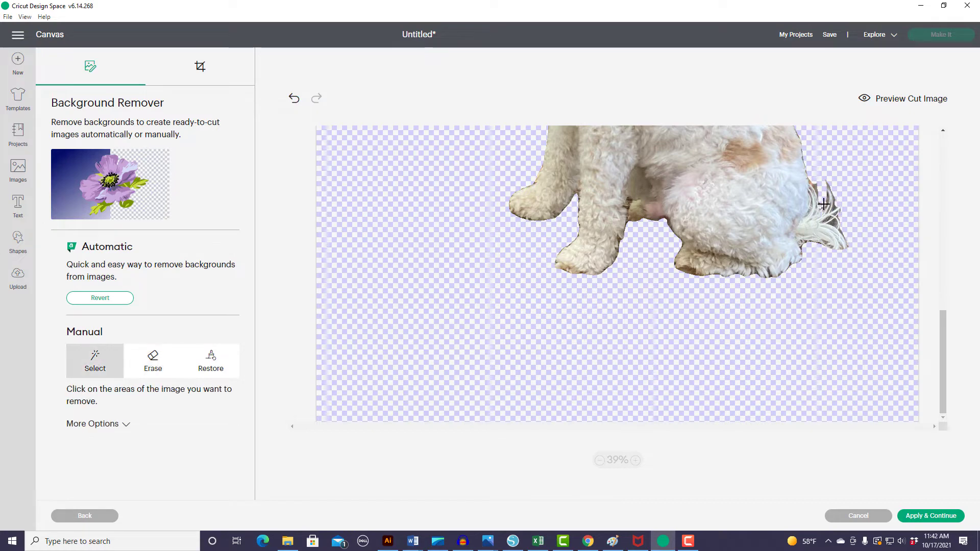
- Remove stray fur wisps around the tail tip with Select and a size-8 eraser
scroll(816, 299, "up", 3)
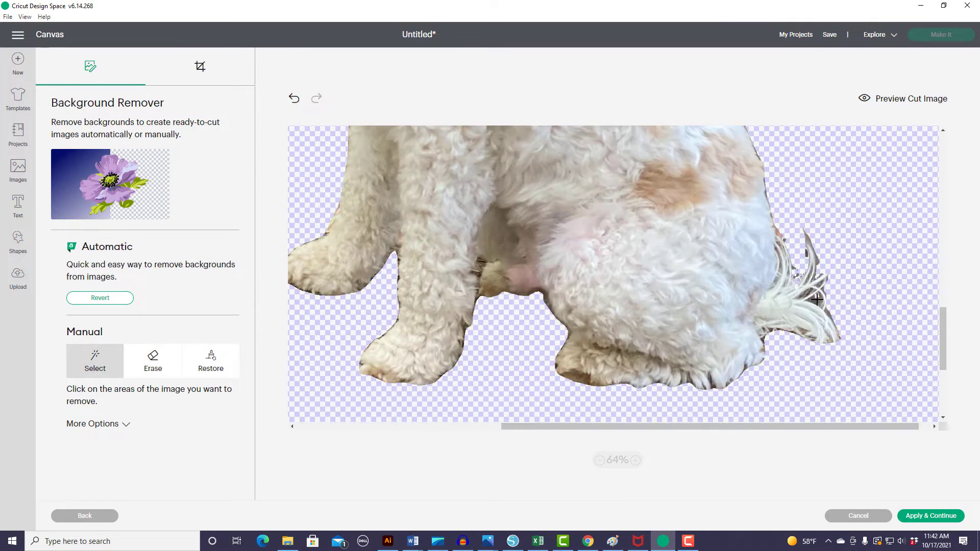
left_click(818, 259)
left_click(822, 290)
key("e")
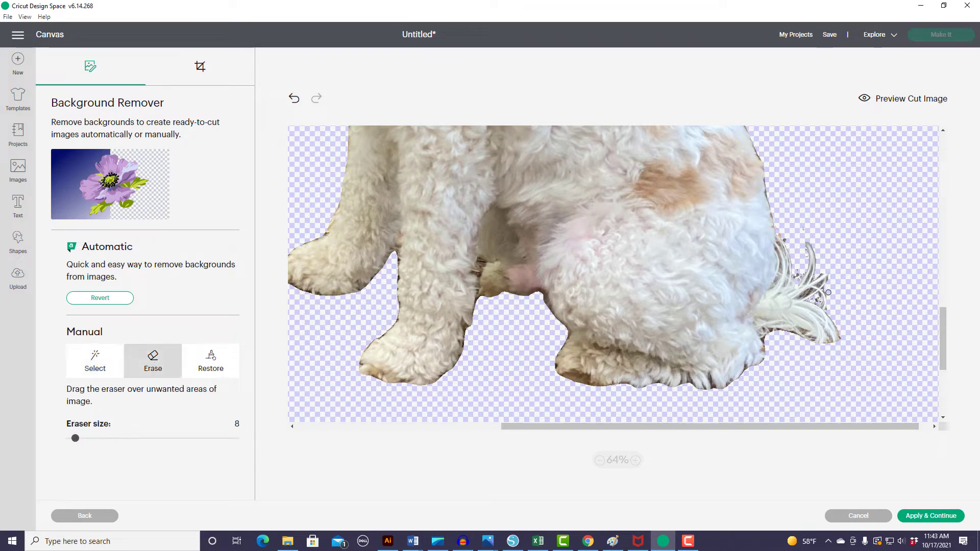
left_click_drag(835, 285, 837, 337)
mouse_move(796, 266)
left_mouse_down()
mouse_move(809, 293)
mouse_move(815, 285)
mouse_move(803, 299)
mouse_move(834, 326)
mouse_move(815, 257)
mouse_move(813, 280)
left_mouse_up()
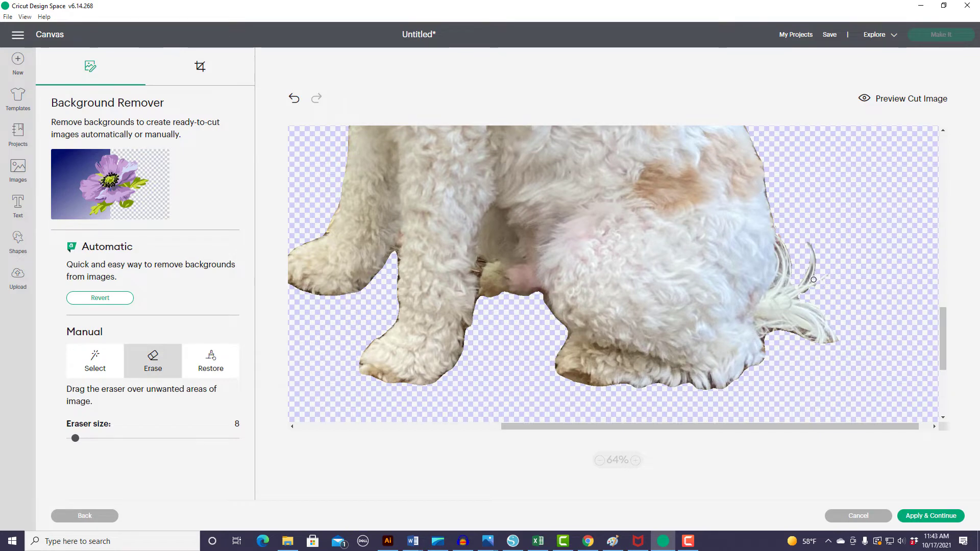
scroll(813, 280, "down", 5)
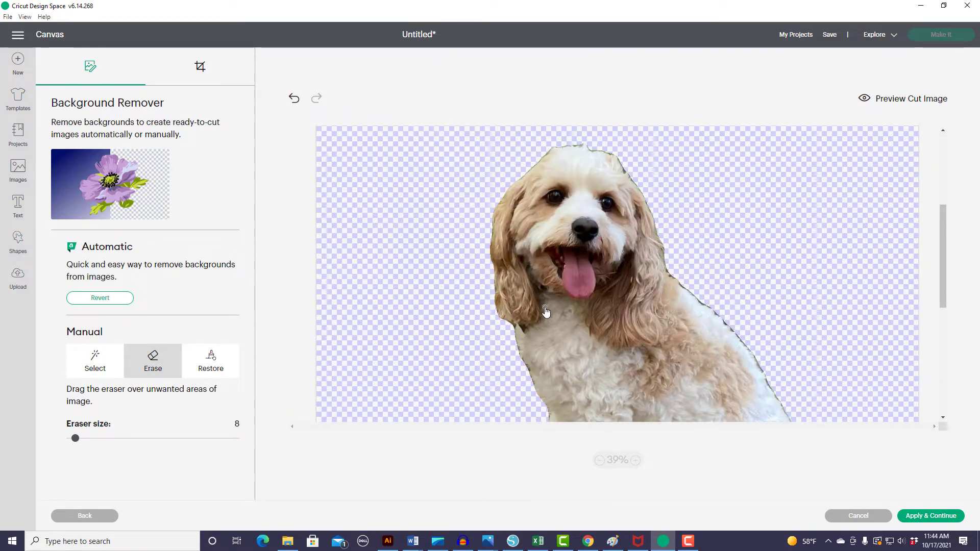
- Upload the cleaned dog as a Print Then Cut image and add it to the canvas at 5.576 × 6.825 in
key("Return")
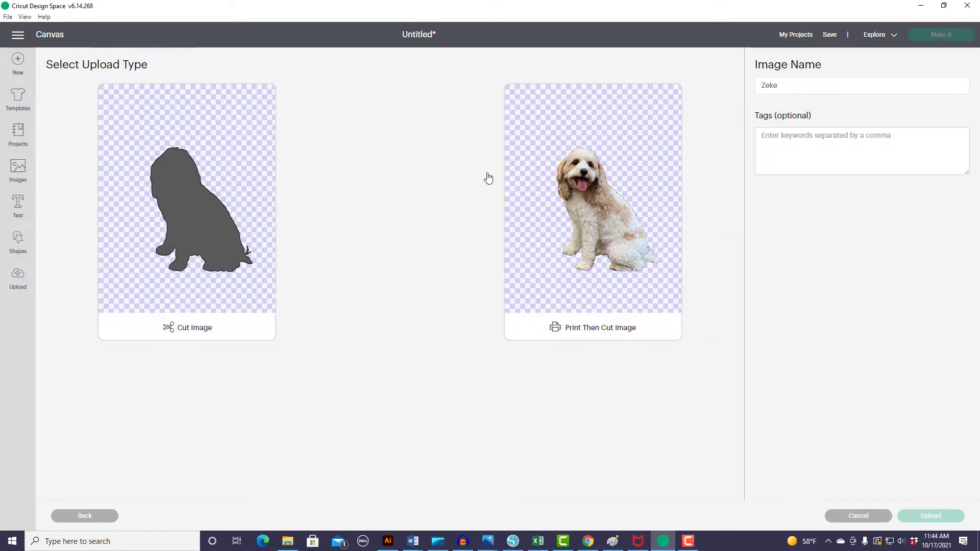
left_click(636, 191)
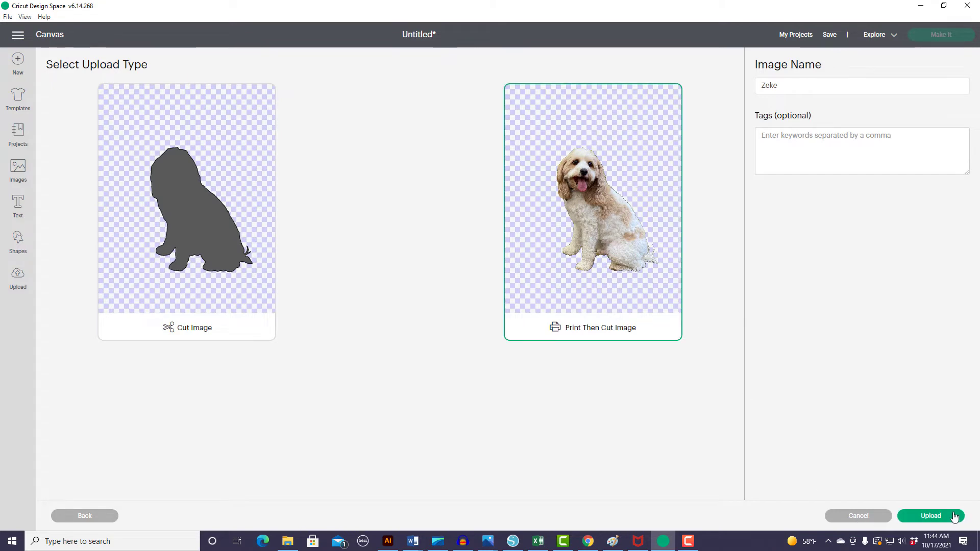
left_click(940, 519)
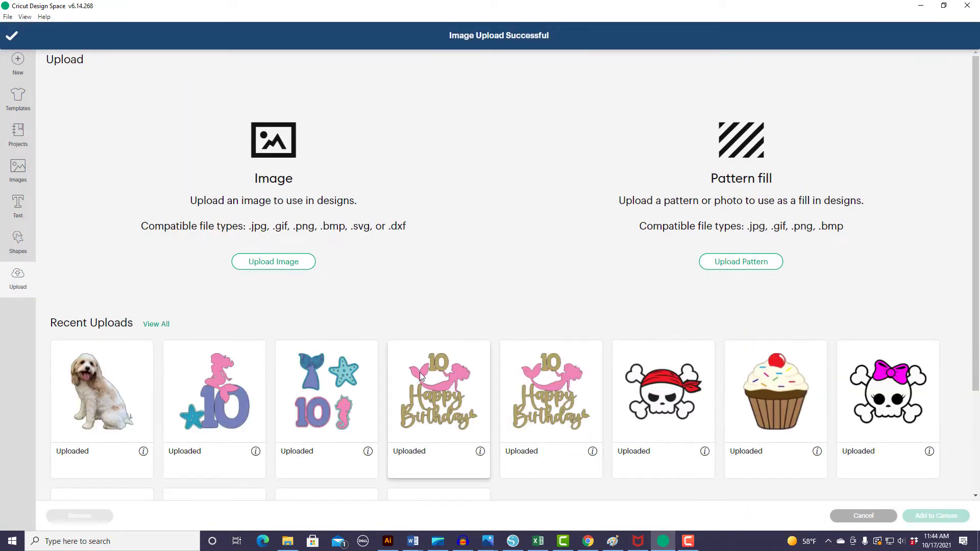
left_click(119, 372)
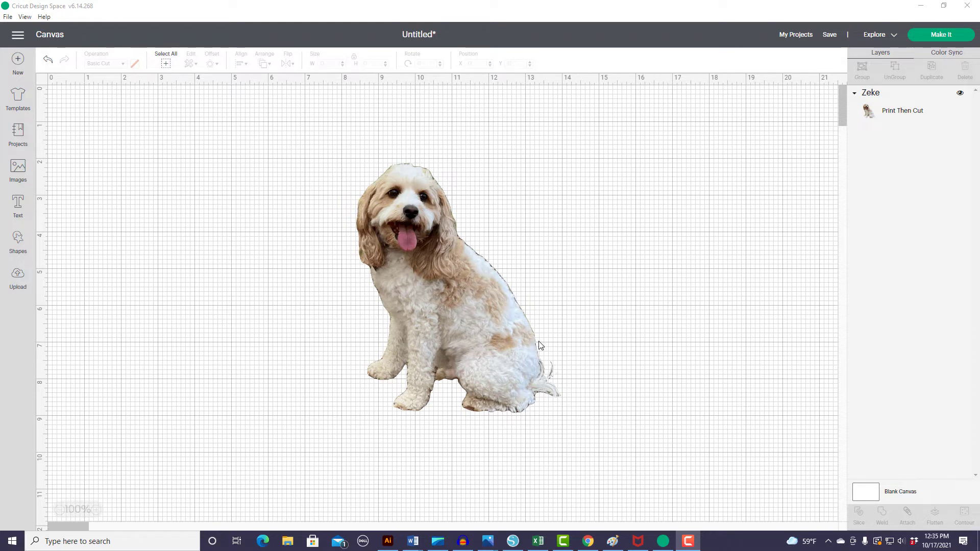
left_click(447, 308)
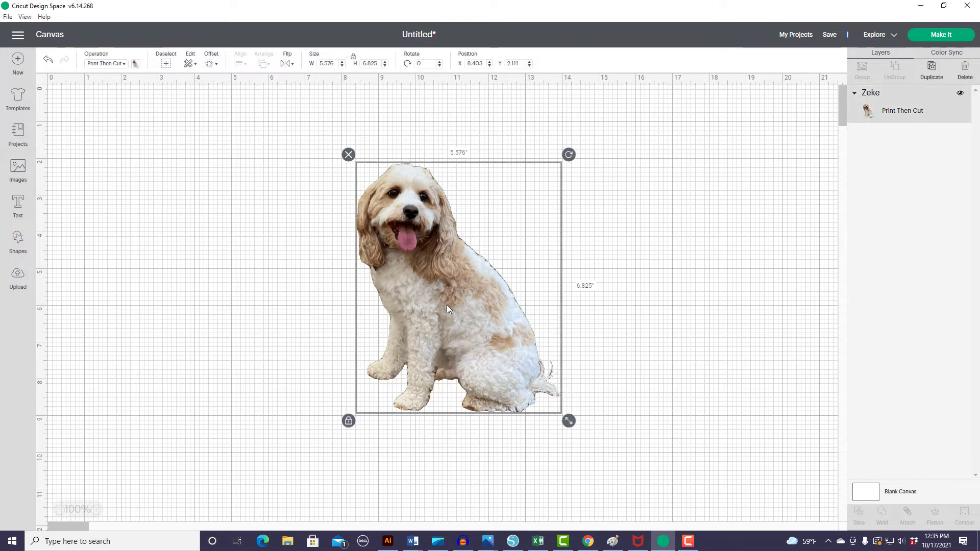
- Duplicate the dog photo and spread the two copies apart on the canvas
right_click(448, 303)
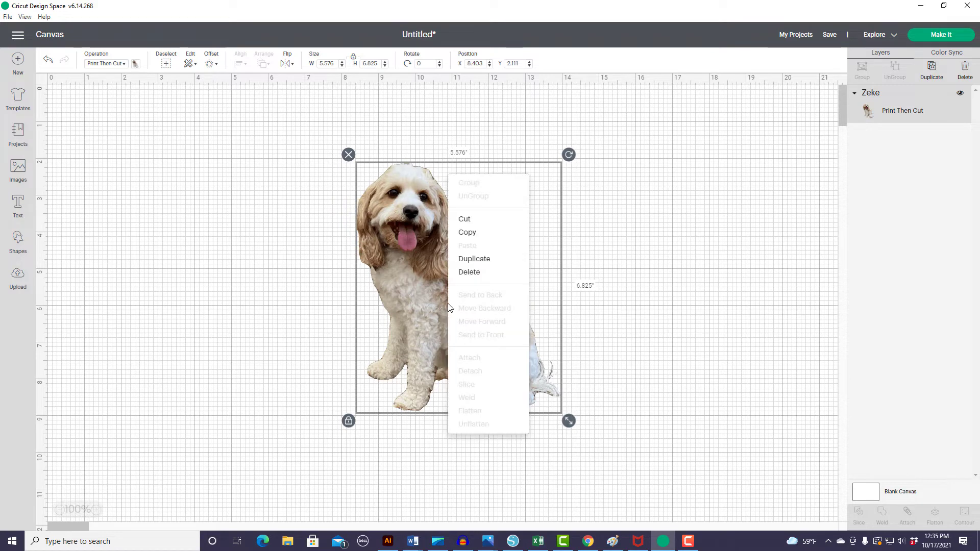
left_click(451, 259)
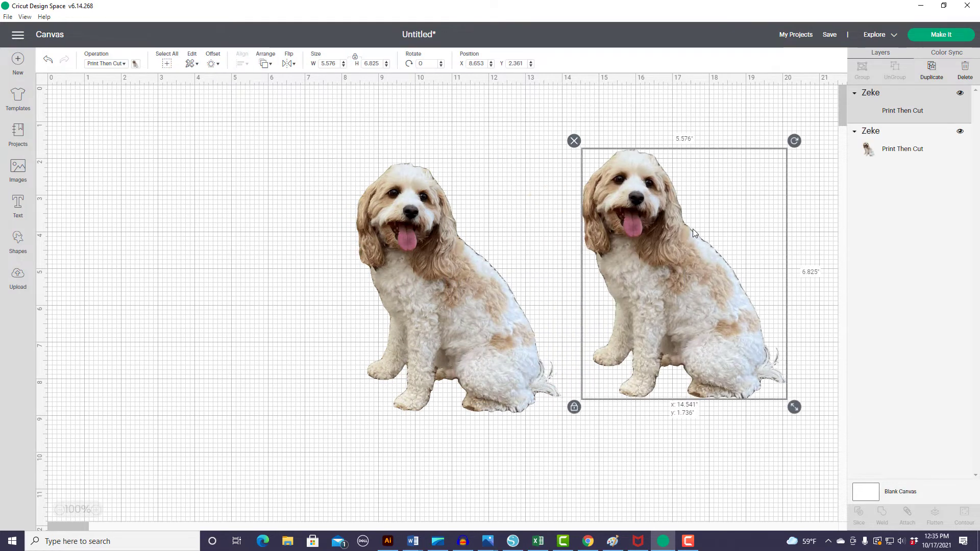
left_click_drag(694, 233, 693, 229)
left_click_drag(421, 292, 362, 296)
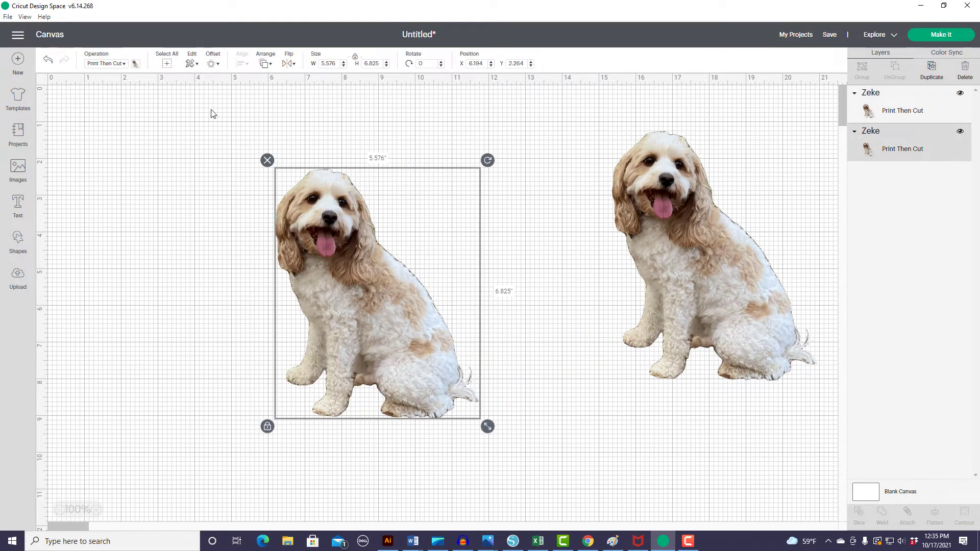
- Give the left dog an inset offset of -0.03 in to create the Zeke Offset silhouette
left_click(211, 63)
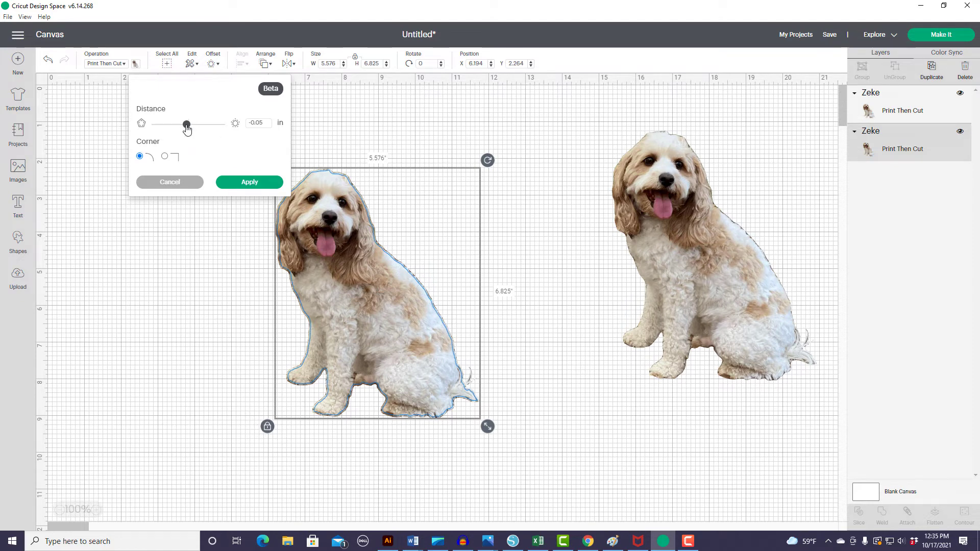
mouse_move(184, 129)
left_mouse_down()
mouse_move(170, 129)
mouse_move(214, 129)
mouse_move(182, 128)
left_mouse_up()
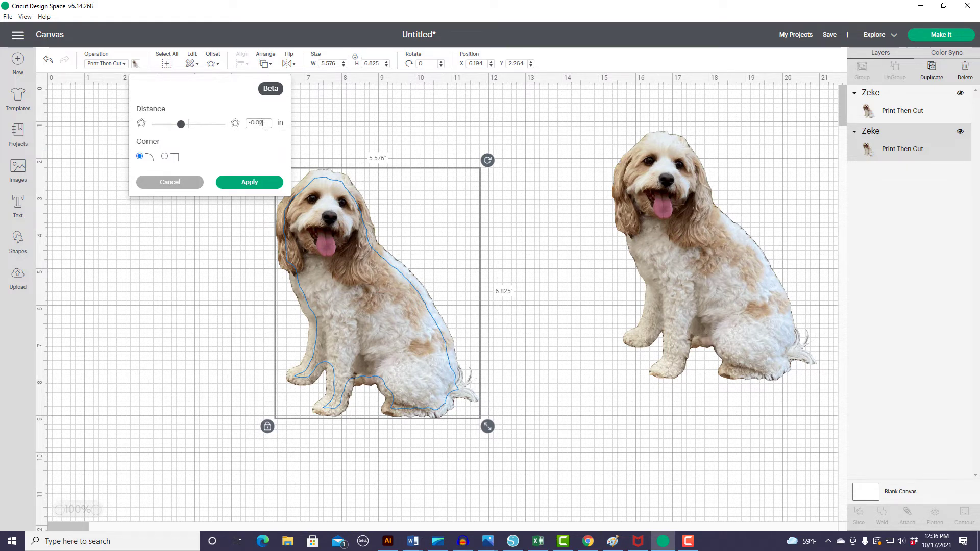
key("Return")
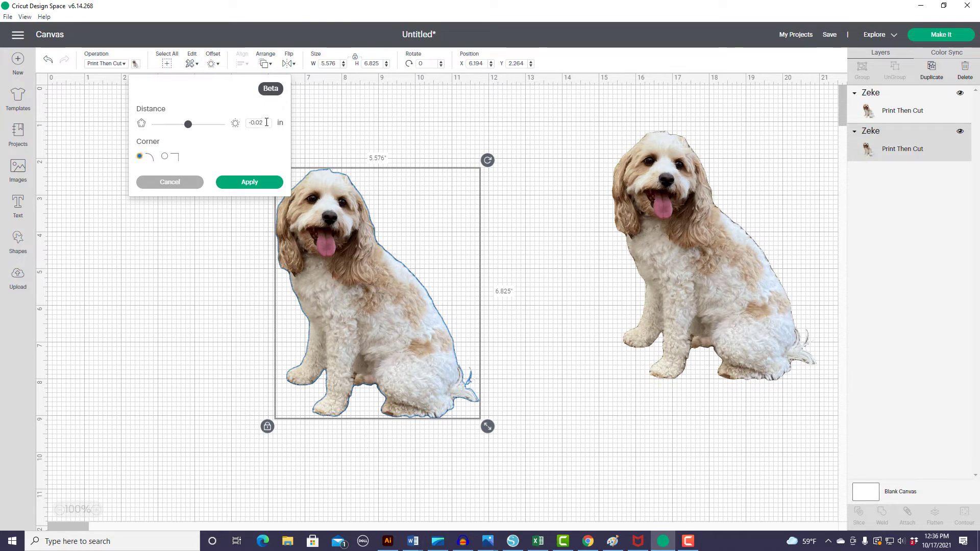
left_click(266, 122)
type("3")
key("Return")
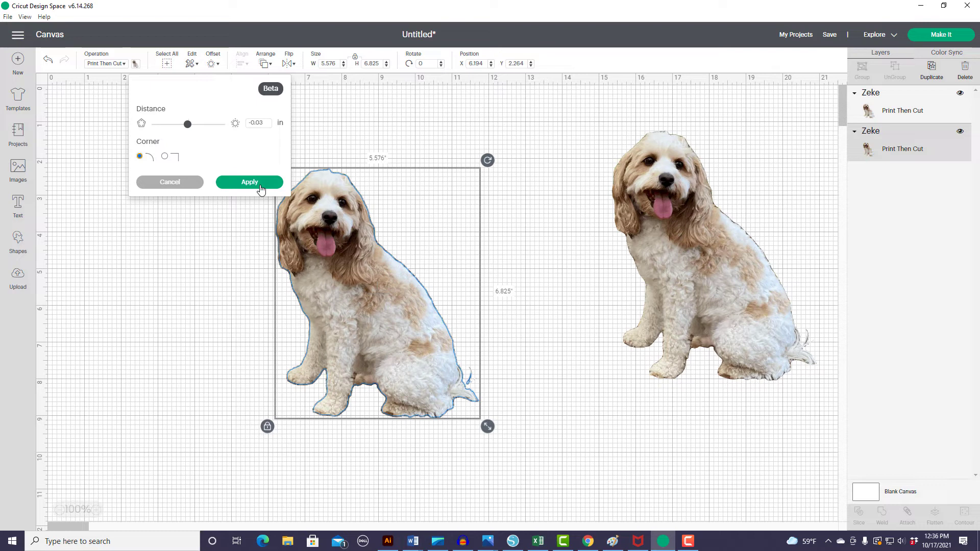
left_click(250, 182)
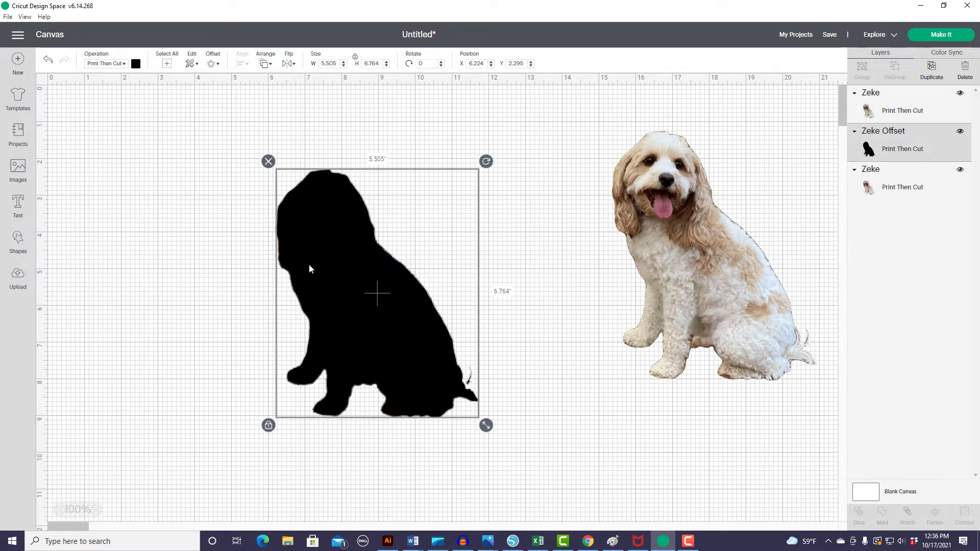
- Align the black Zeke Offset silhouette exactly over the left dog photo and marquee-select both
left_click_drag(309, 269, 131, 229)
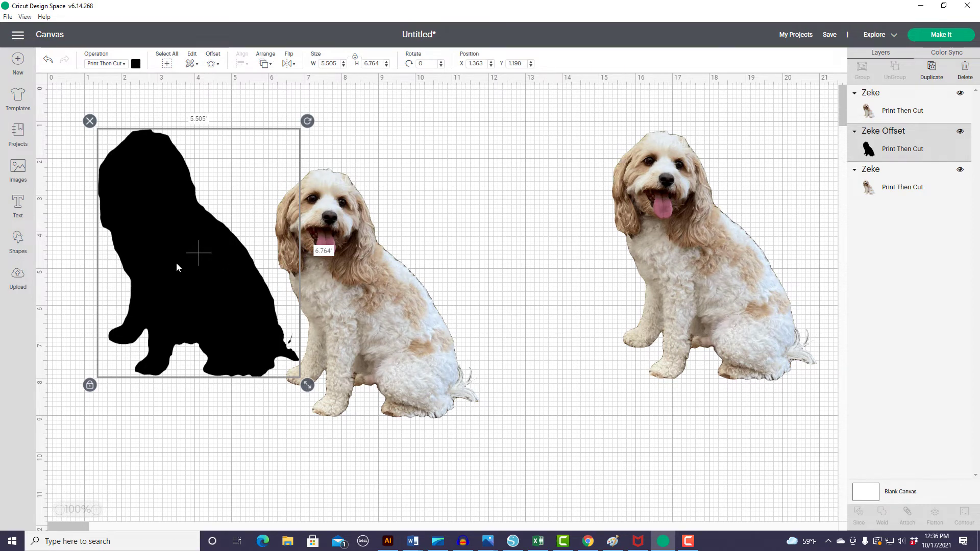
left_click_drag(183, 252, 354, 304)
left_click(219, 289)
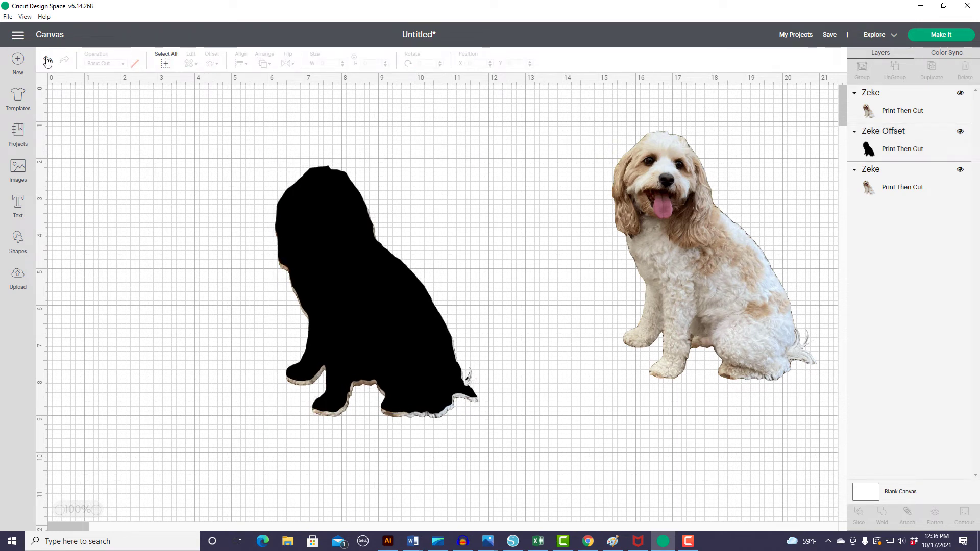
left_click(47, 60)
left_click(47, 61)
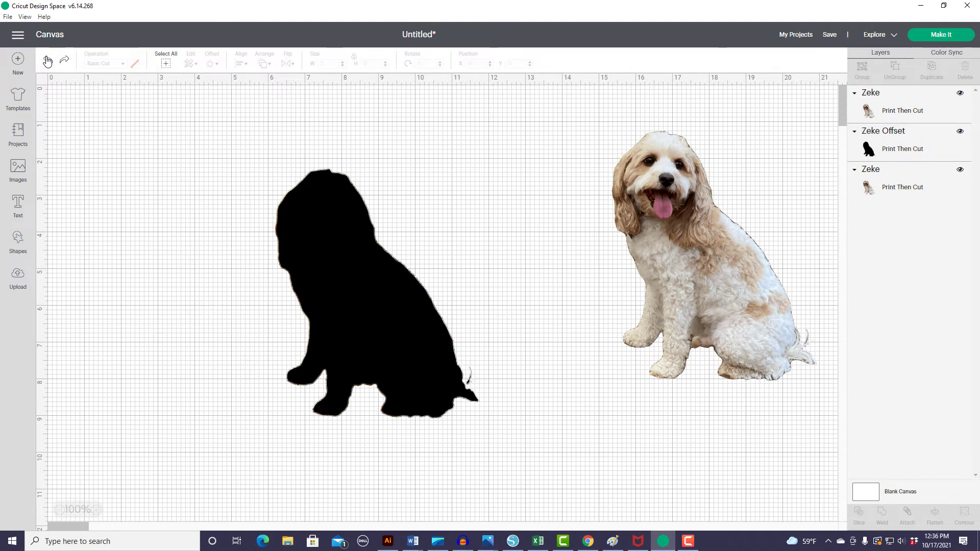
left_click_drag(282, 139, 495, 466)
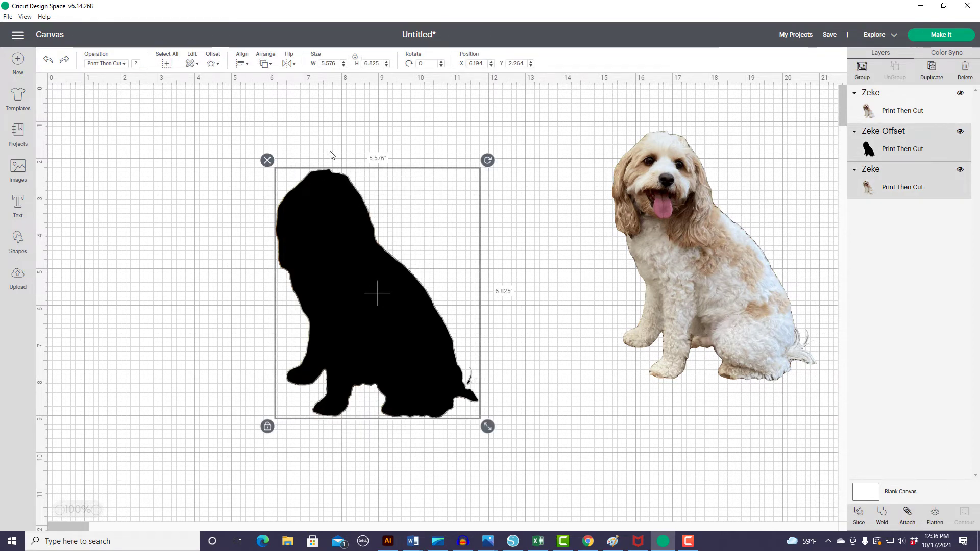
- Slice the left dog with the silhouette, then delete the leftover silhouette and thin outline pieces
left_click(592, 444)
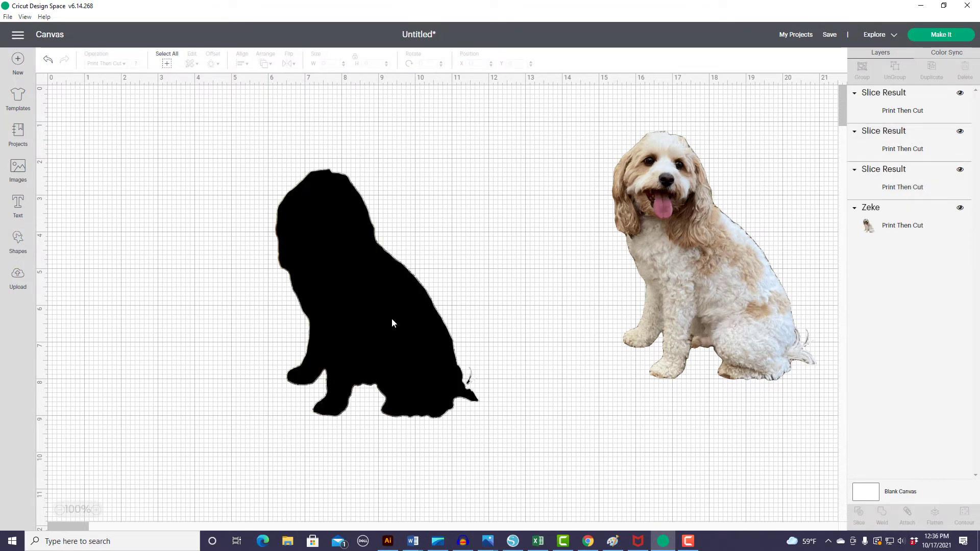
left_click_drag(391, 322, 164, 267)
key("Delete")
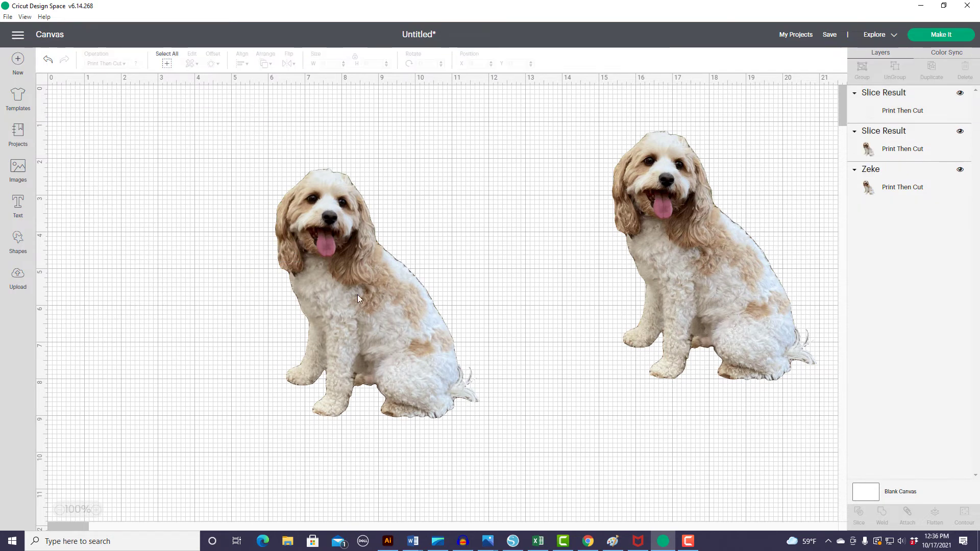
left_click_drag(279, 313, 185, 302)
left_click(109, 287)
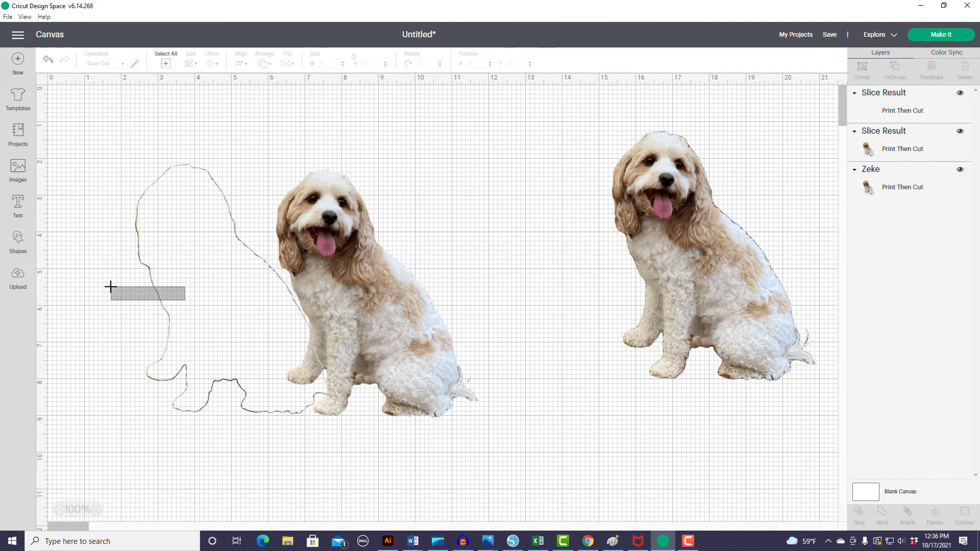
left_click(146, 296)
left_click_drag(392, 310, 462, 296)
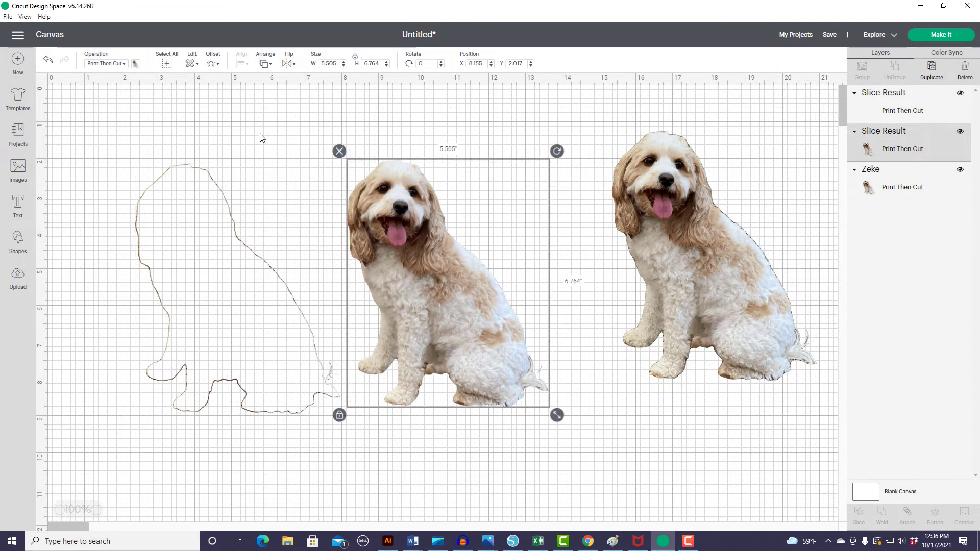
left_click(202, 174)
left_click(179, 168)
key("Delete")
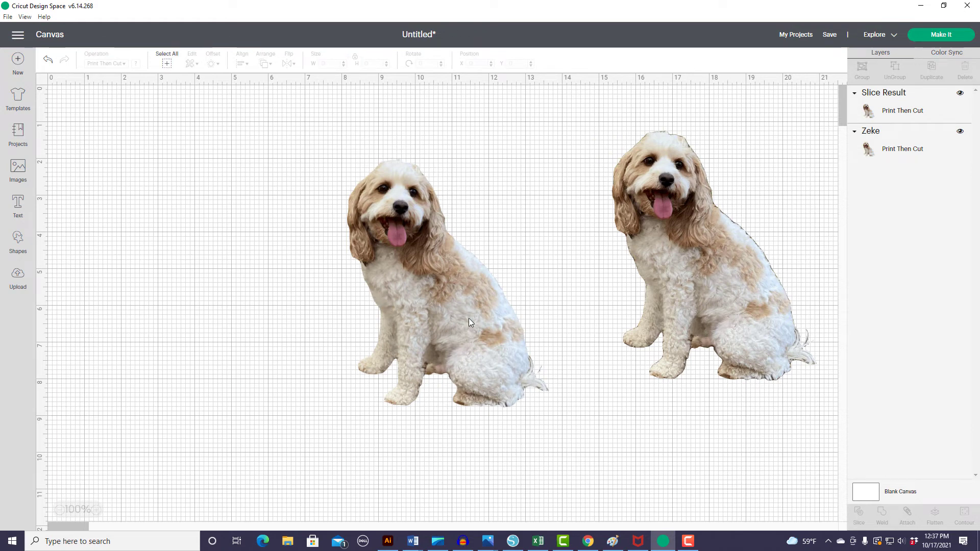
- Delete the untrimmed Zeke and shrink the Slice Result dog to 1.296 × 1.593 in
left_click_drag(393, 312, 303, 302)
left_click(688, 275)
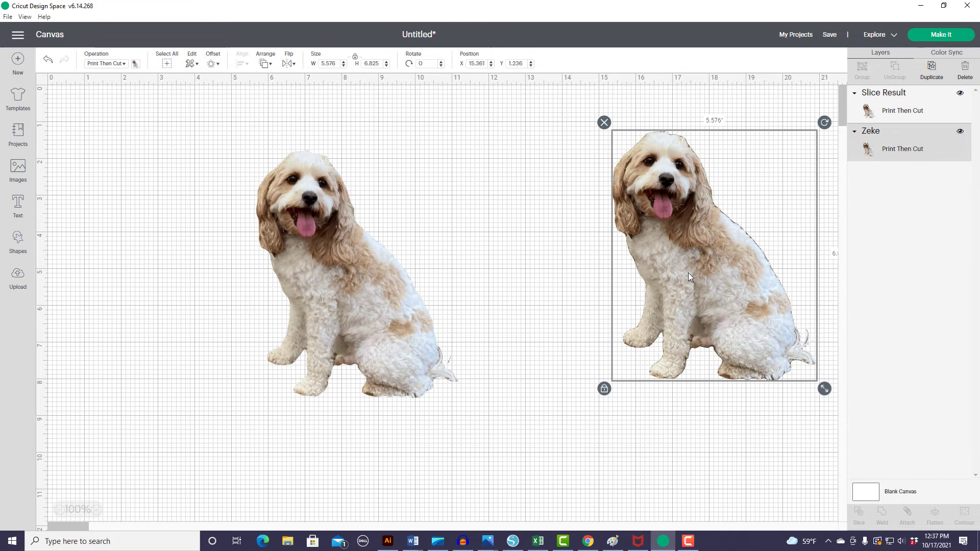
key("Delete")
left_click_drag(327, 261, 375, 284)
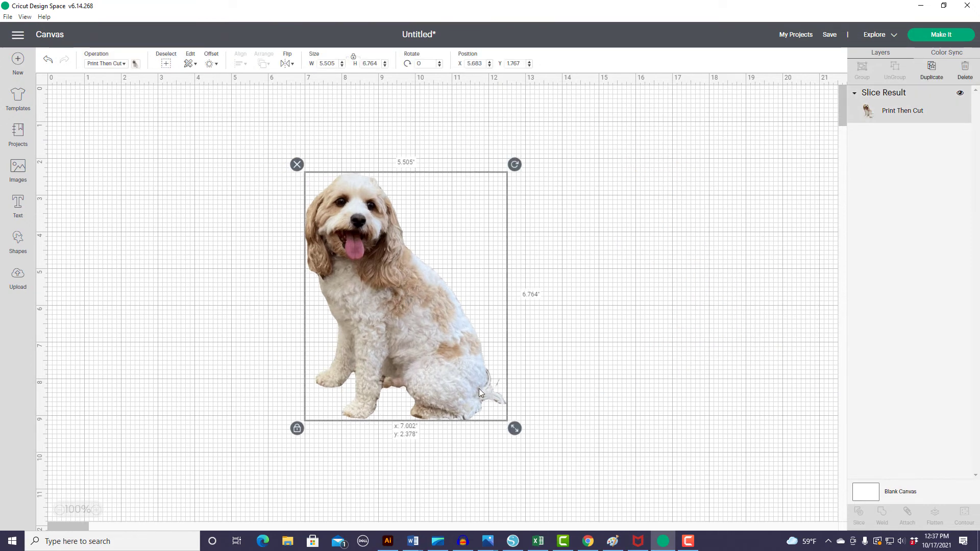
left_click_drag(515, 430, 361, 240)
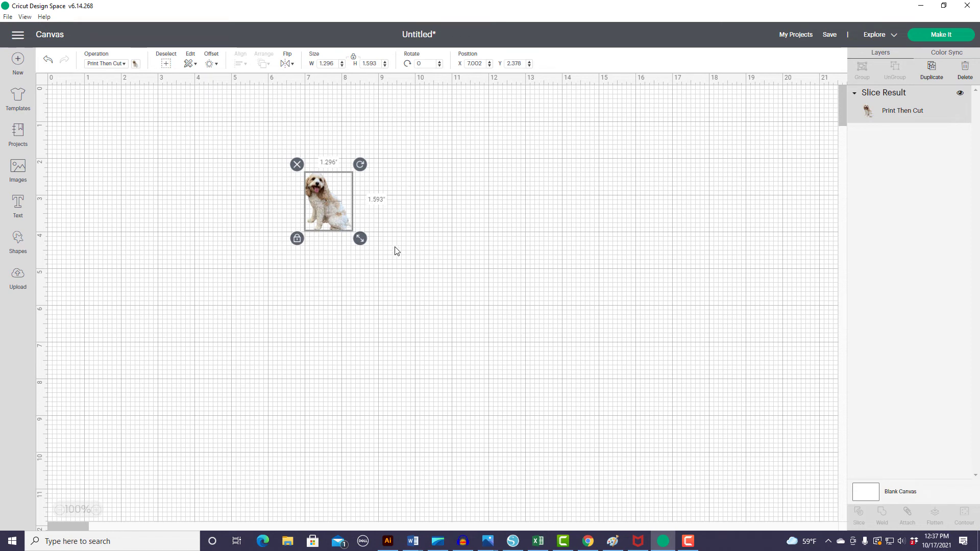
left_click(397, 251)
left_click_drag(285, 159, 372, 255)
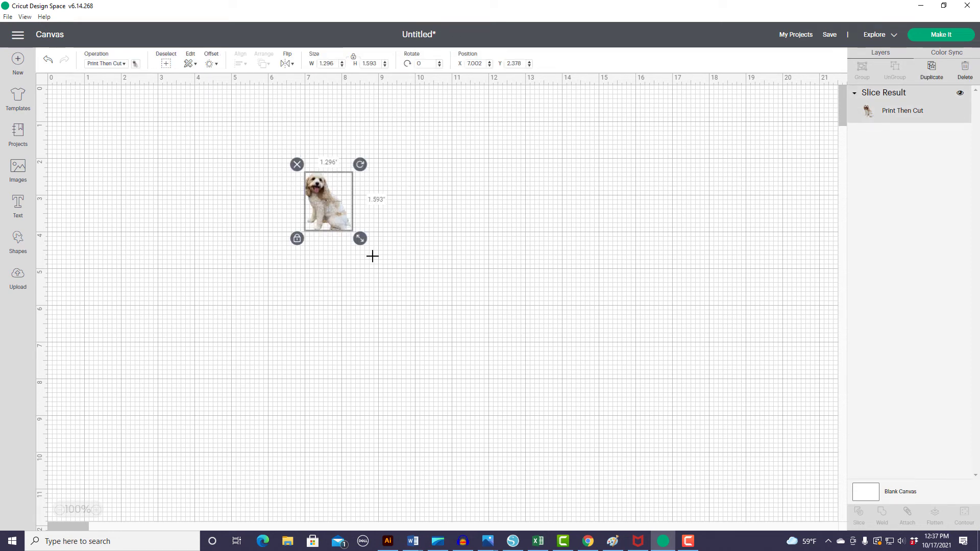
key("F10")
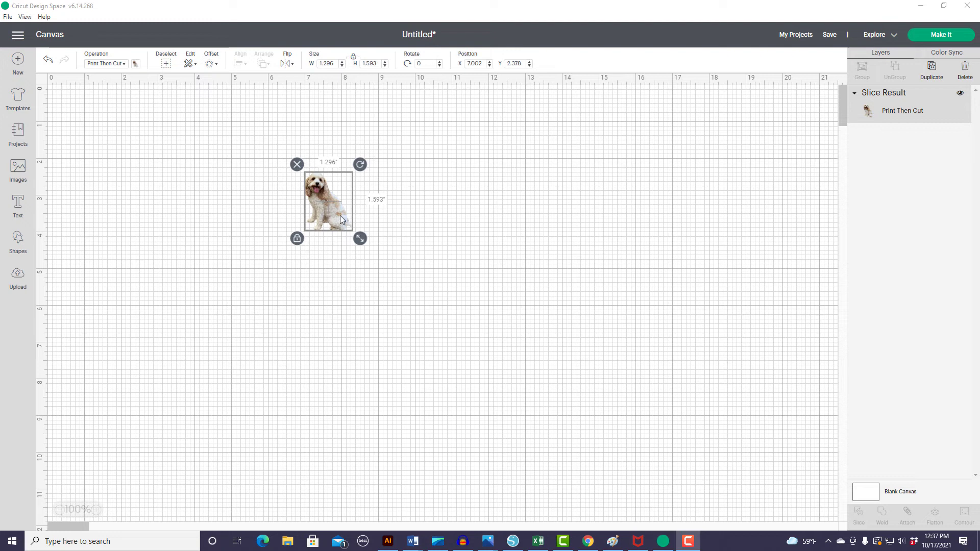
left_click_drag(341, 220, 454, 209)
- Duplicate the small dog repeatedly until there are eight copies, arranged in two rows
right_click(413, 206)
left_click(429, 294)
key("ctrl+a")
right_click(455, 208)
left_click(452, 208)
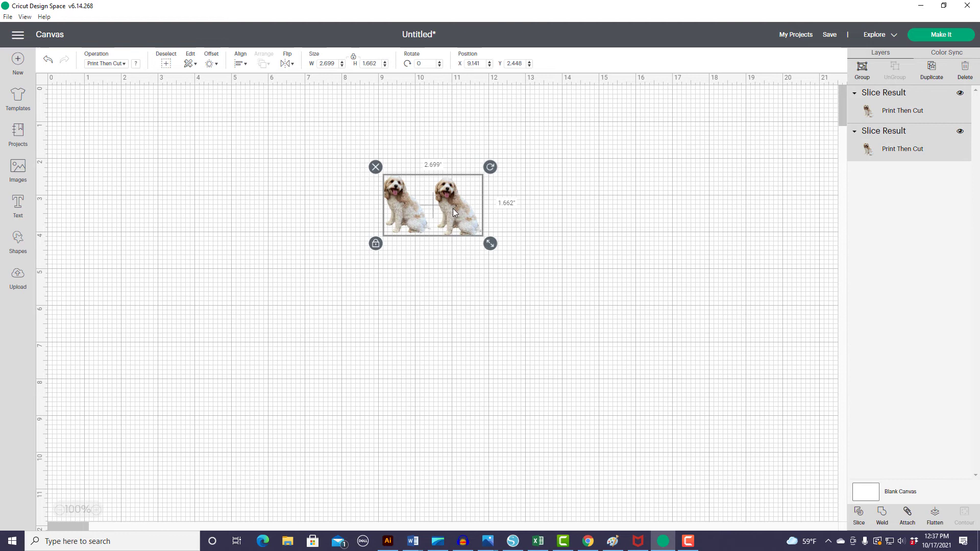
key("ctrl+a")
right_click(473, 226)
left_click(496, 312)
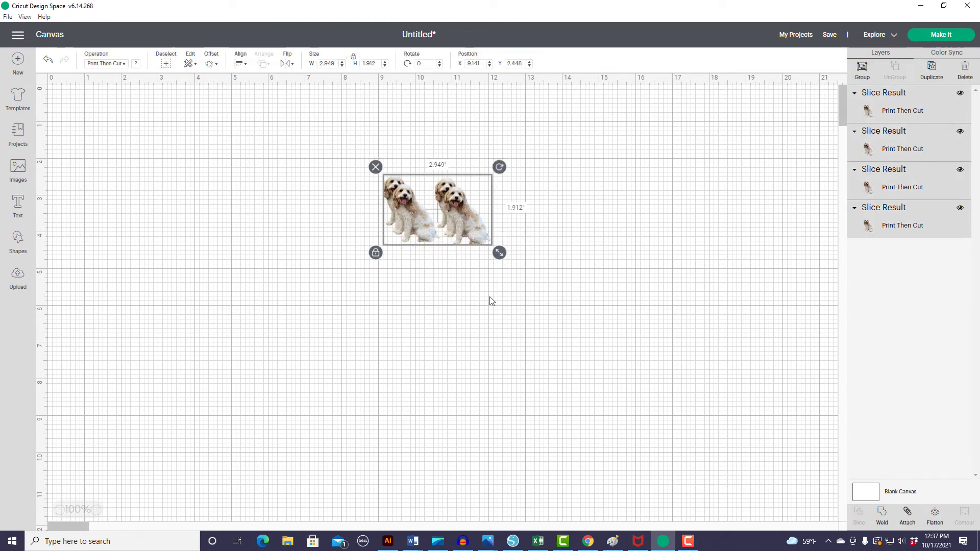
left_click_drag(410, 215, 429, 309)
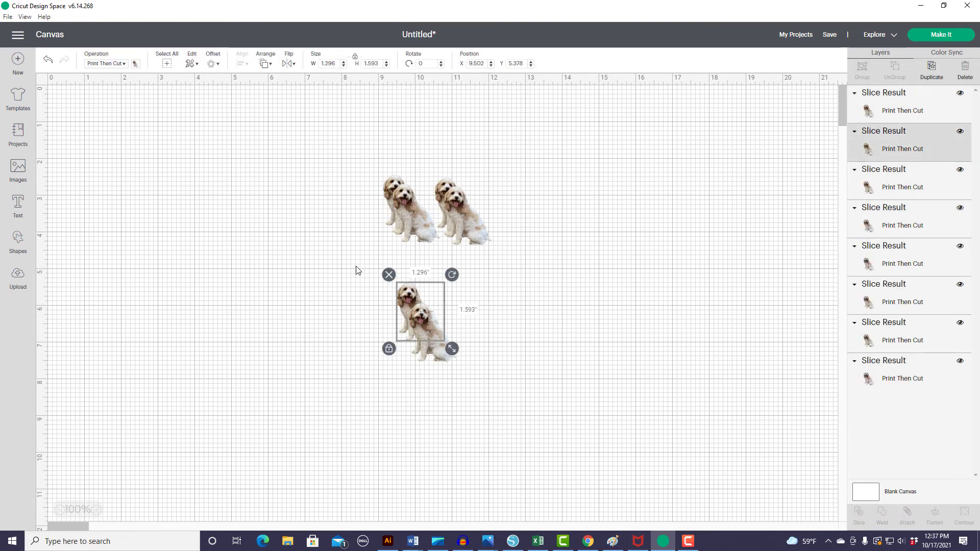
- Send the eight small dog stickers to Make It's Prepare screen for mat layout
left_click(940, 34)
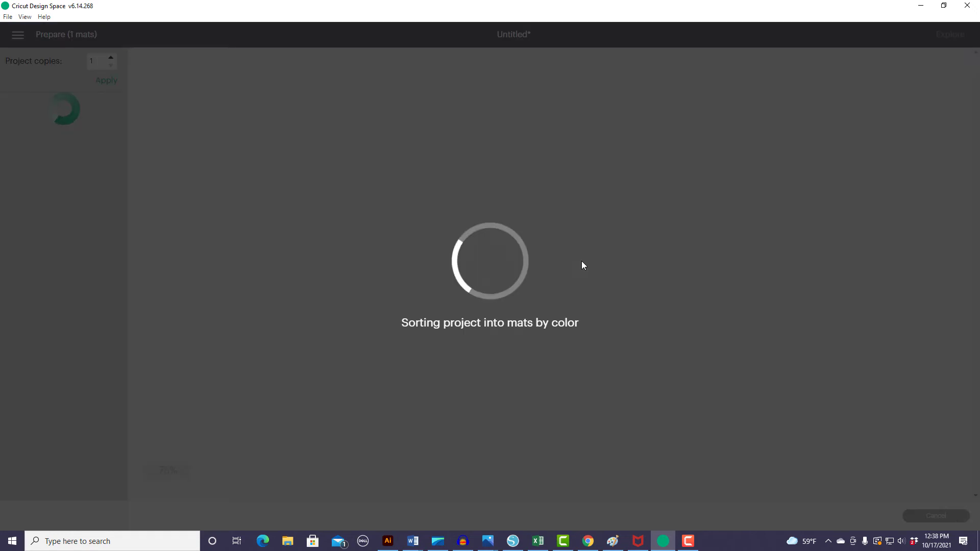